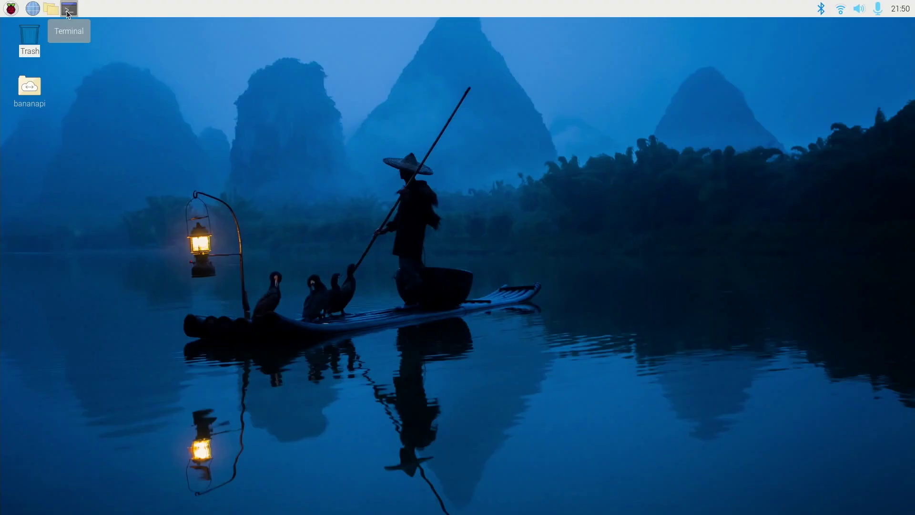
In a new terminal, run libcamera-hello -t 0 --camera 0 for a continuous camera 0 preview.
{"action": "left_click", "coordinate": [69, 10]}
{"action": "type", "text": "libcamera-hello -t 0 --camera 0"}
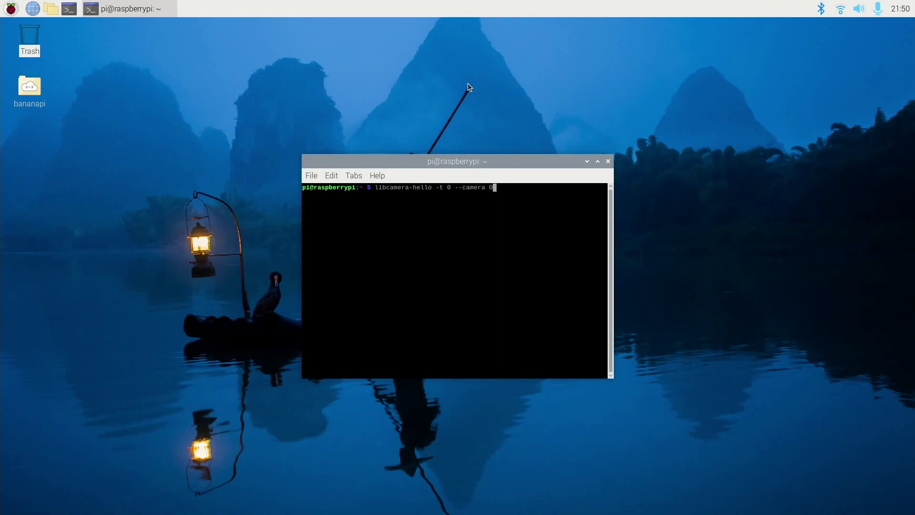
{"action": "key", "text": "Return"}
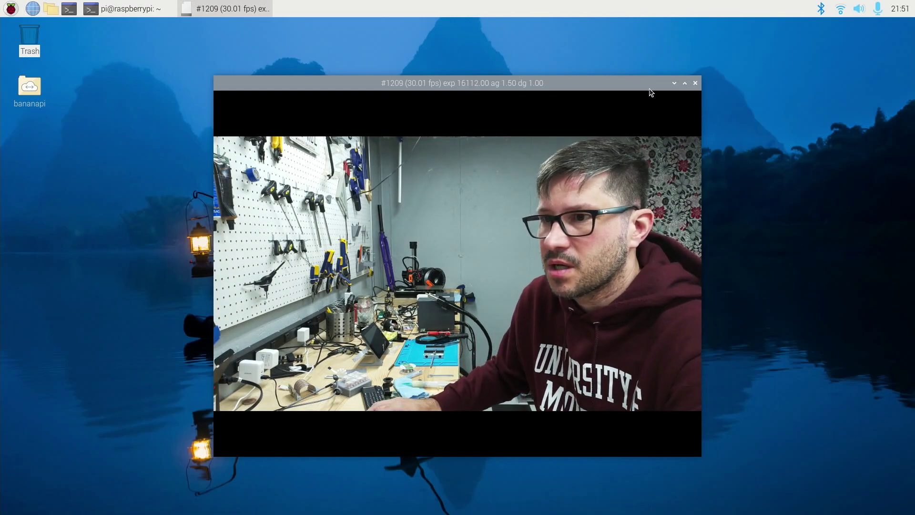
Close the camera 0 preview and run libcamera-hello -t 0 --camera 1 --hflip --vflip.
{"action": "left_click", "coordinate": [695, 83]}
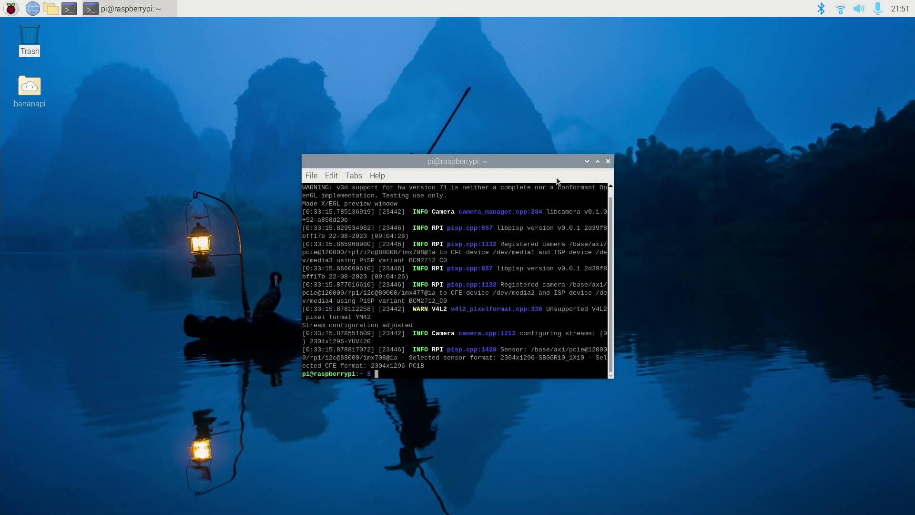
{"action": "key", "text": "Up"}
{"action": "key", "text": "BackSpace"}
{"action": "type", "text": "1"}
{"action": "type", "text": "--hflip "}
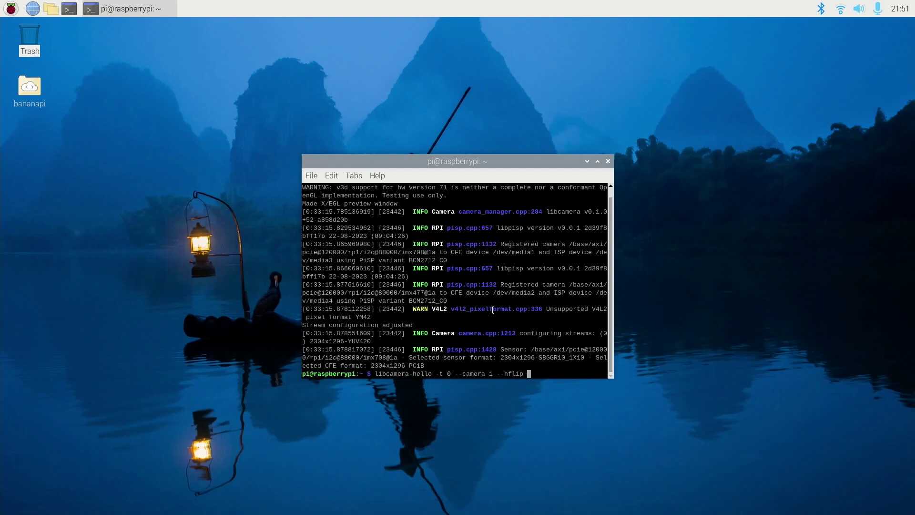
{"action": "type", "text": "--vlf"}
{"action": "key", "text": "BackSpace"}
{"action": "key", "text": "BackSpace"}
{"action": "type", "text": "flip"}
{"action": "key", "text": "Return"}
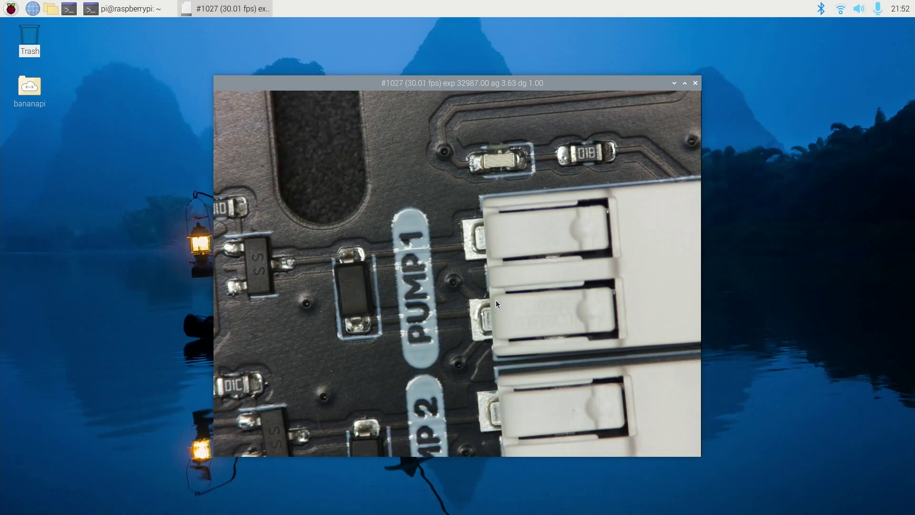
Close the camera 1 preview window showing the PUMP board close-up.
{"action": "left_click", "coordinate": [695, 82]}
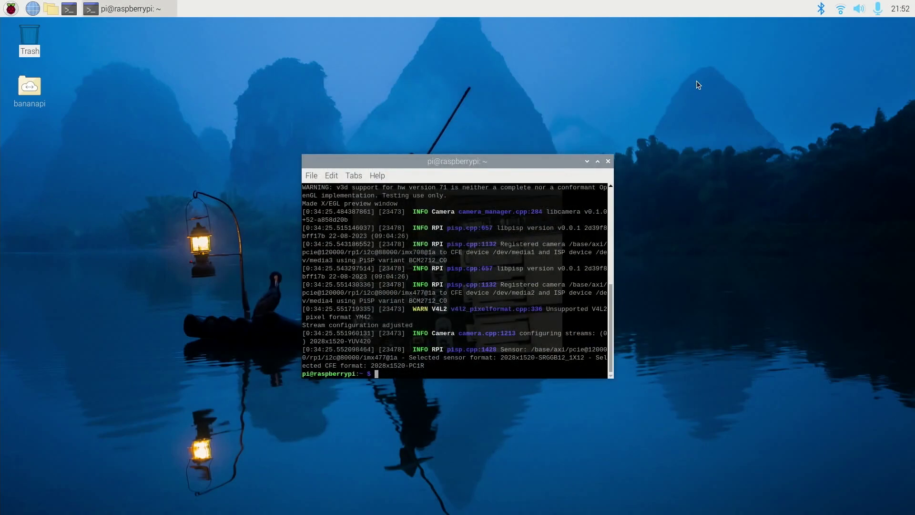
Launch Visual Studio Code from the Programming menu, opening the copyfirmware.sh script.
{"action": "left_click", "coordinate": [10, 9]}
{"action": "mouse_move", "coordinate": [34, 32]}
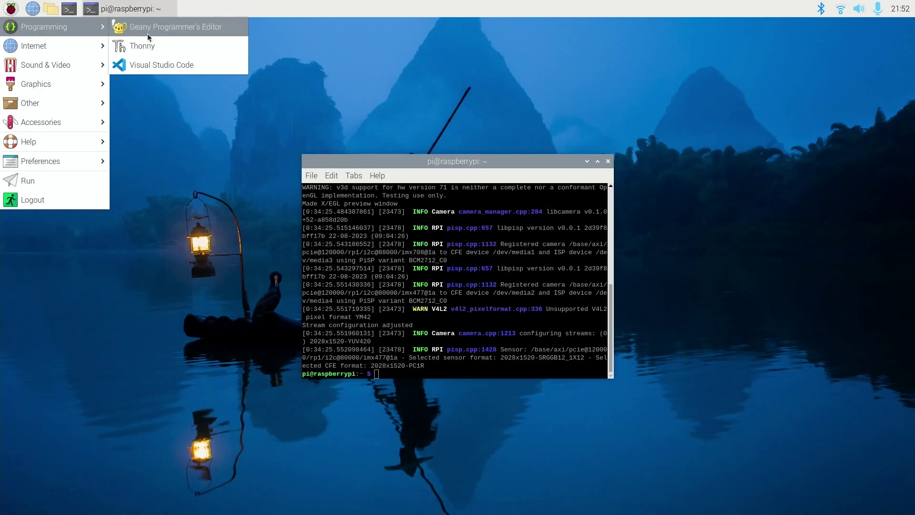
{"action": "left_click", "coordinate": [197, 68]}
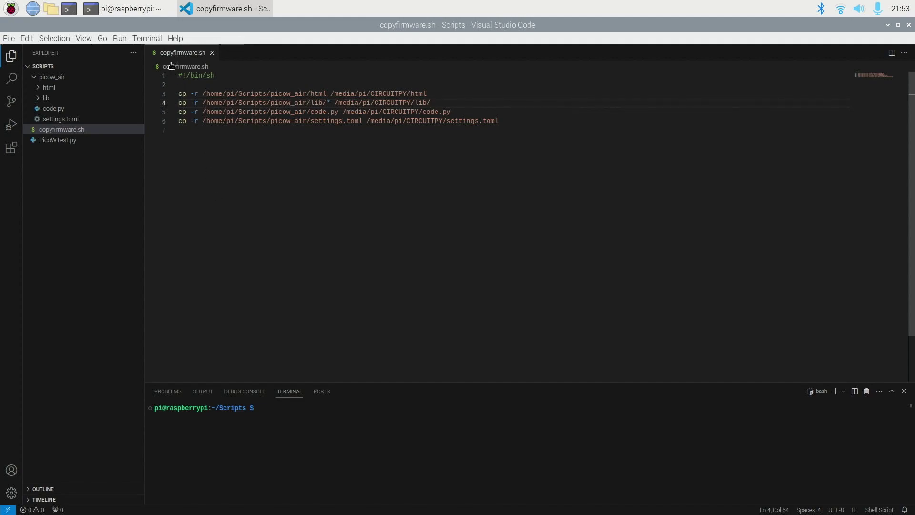
From the shell terminal, rerun libcamera-hello -t 0 --camera 0 to restore the live preview.
{"action": "left_click", "coordinate": [120, 10]}
{"action": "key", "text": "Up"}
{"action": "key", "text": "BackSpace"}
{"action": "key", "text": "BackSpace"}
{"action": "key", "text": "BackSpace"}
{"action": "key", "text": "BackSpace"}
{"action": "key", "text": "BackSpace"}
{"action": "key", "text": "BackSpace"}
{"action": "key", "text": "BackSpace"}
{"action": "key", "text": "BackSpace"}
{"action": "key", "text": "BackSpace"}
{"action": "key", "text": "BackSpace"}
{"action": "key", "text": "BackSpace"}
{"action": "key", "text": "BackSpace"}
{"action": "key", "text": "BackSpace"}
{"action": "key", "text": "BackSpace"}
{"action": "key", "text": "BackSpace"}
{"action": "key", "text": "BackSpace"}
{"action": "key", "text": "Return"}
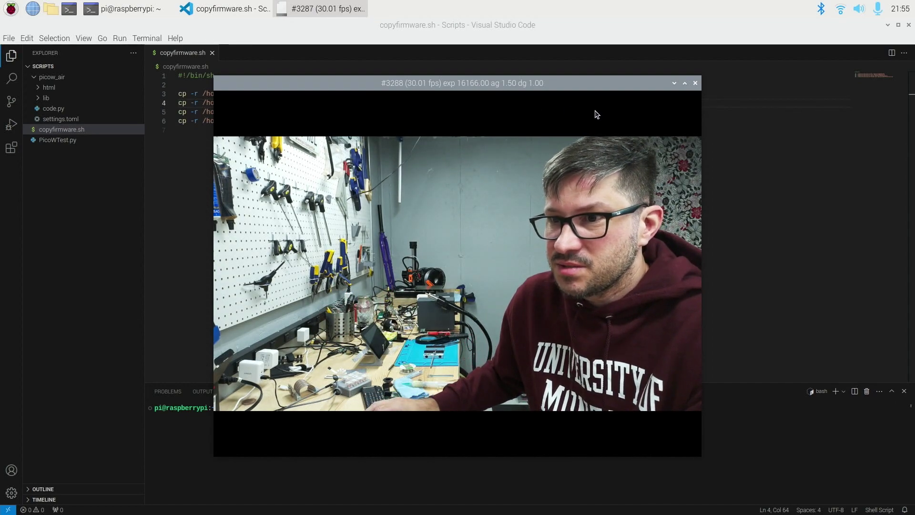
Close the camera 0 preview window and bring up the applications menu.
{"action": "left_click", "coordinate": [696, 83]}
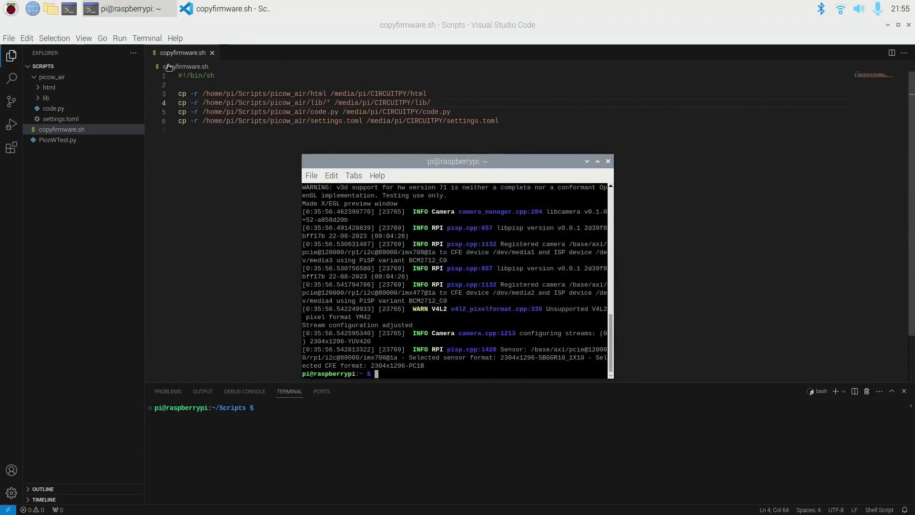
{"action": "left_click", "coordinate": [11, 9]}
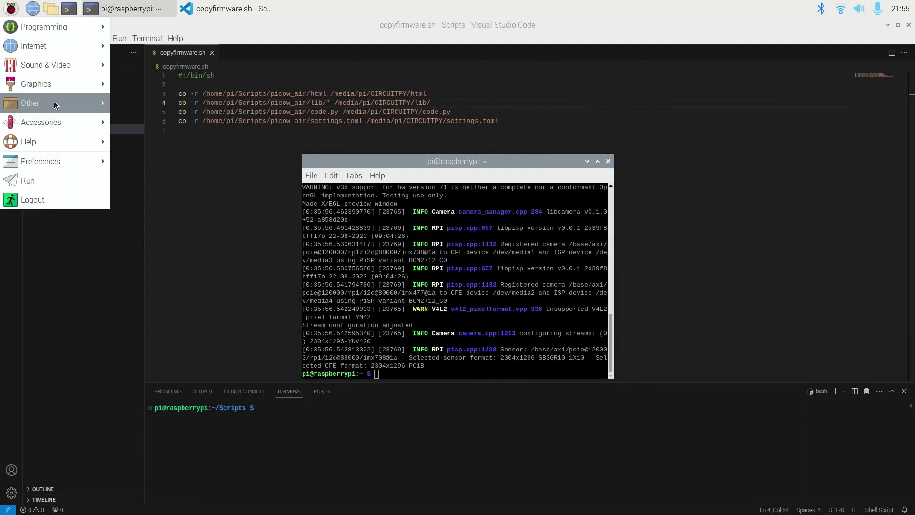
Launch KiCad and open bom/ibom.html from the PicoAir project in Chromium.
{"action": "mouse_move", "coordinate": [53, 101]}
{"action": "left_click", "coordinate": [149, 108]}
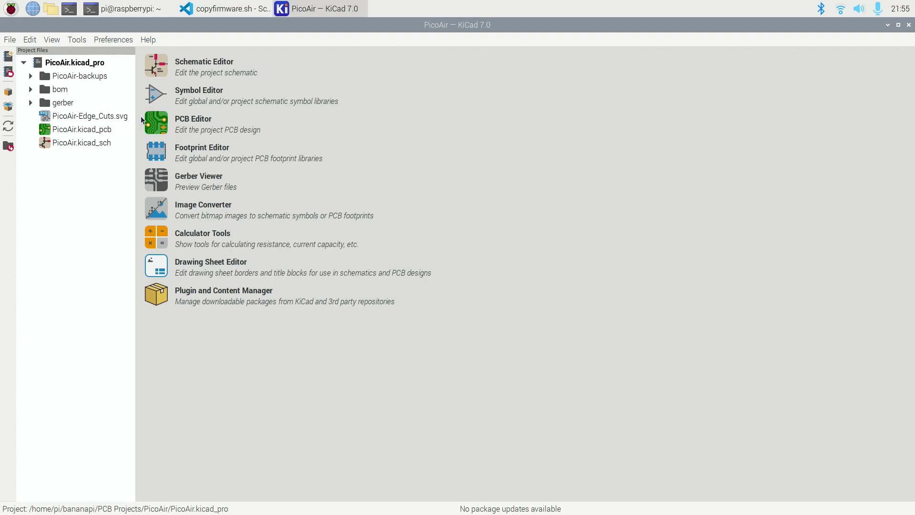
{"action": "left_click", "coordinate": [31, 90]}
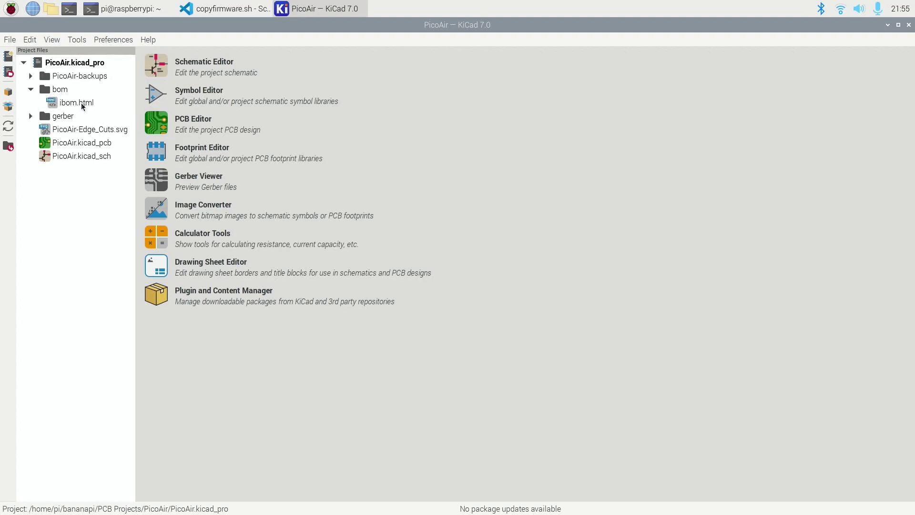
{"action": "left_click", "coordinate": [74, 102]}
{"action": "double_click", "coordinate": [74, 101]}
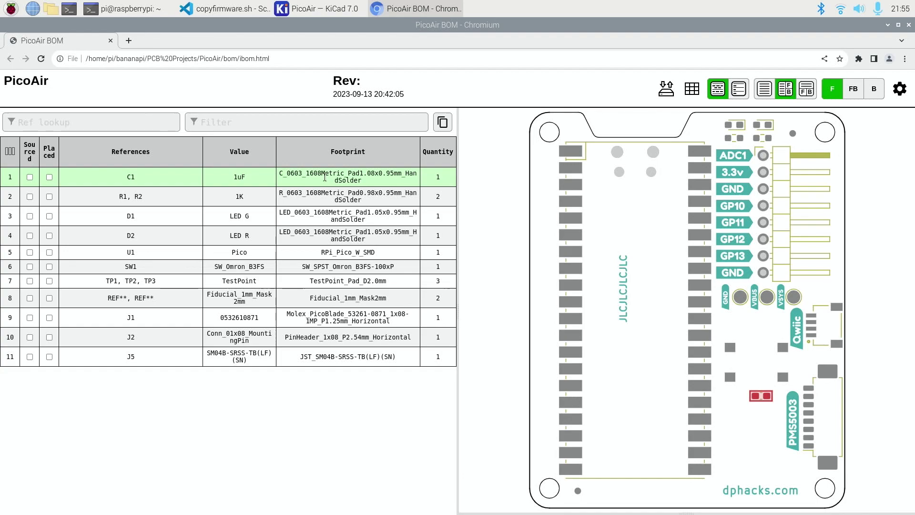
{"action": "key", "text": "Down"}
{"action": "key", "text": "Down"}
{"action": "key", "text": "Down"}
{"action": "key", "text": "Down"}
{"action": "key", "text": "Down"}
{"action": "key", "text": "Down"}
{"action": "key", "text": "Down"}
{"action": "key", "text": "Down"}
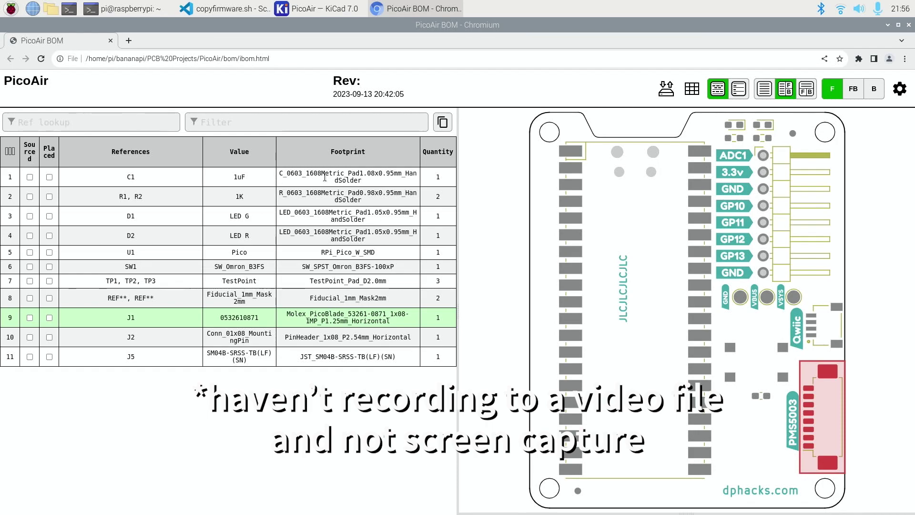
{"action": "left_click", "coordinate": [325, 177]}
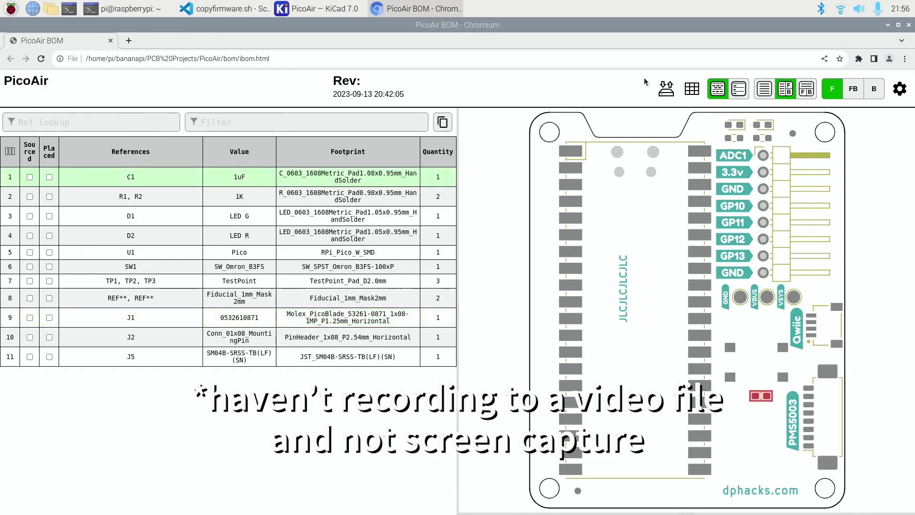
Close the Chromium window showing the PicoAir interactive BOM.
{"action": "left_click", "coordinate": [12, 8]}
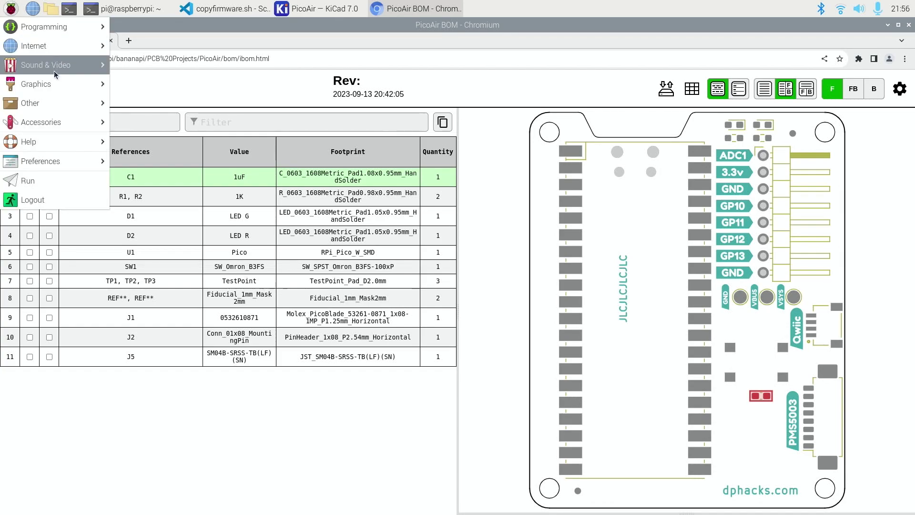
{"action": "mouse_move", "coordinate": [55, 66]}
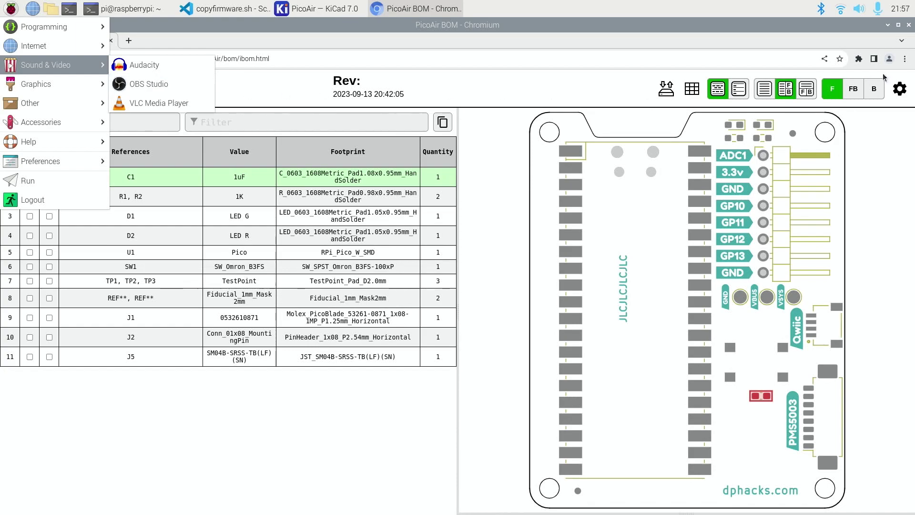
{"action": "left_click", "coordinate": [909, 26]}
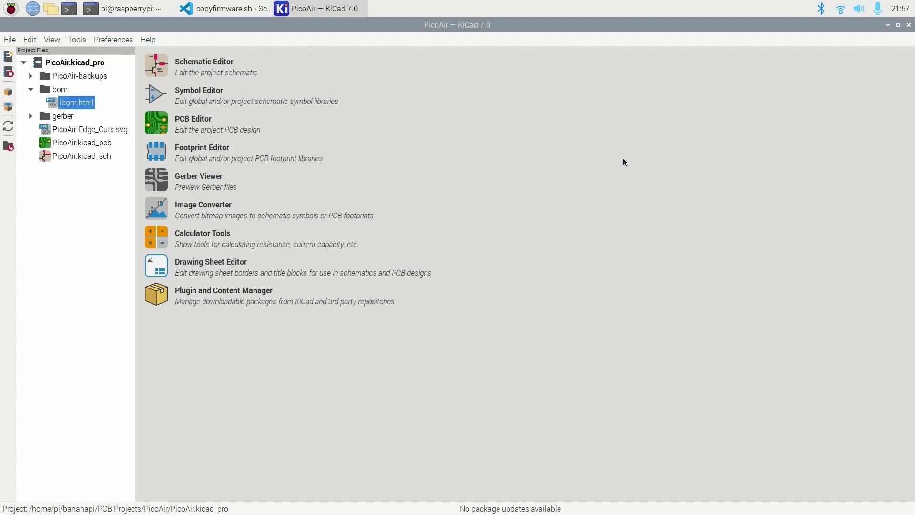